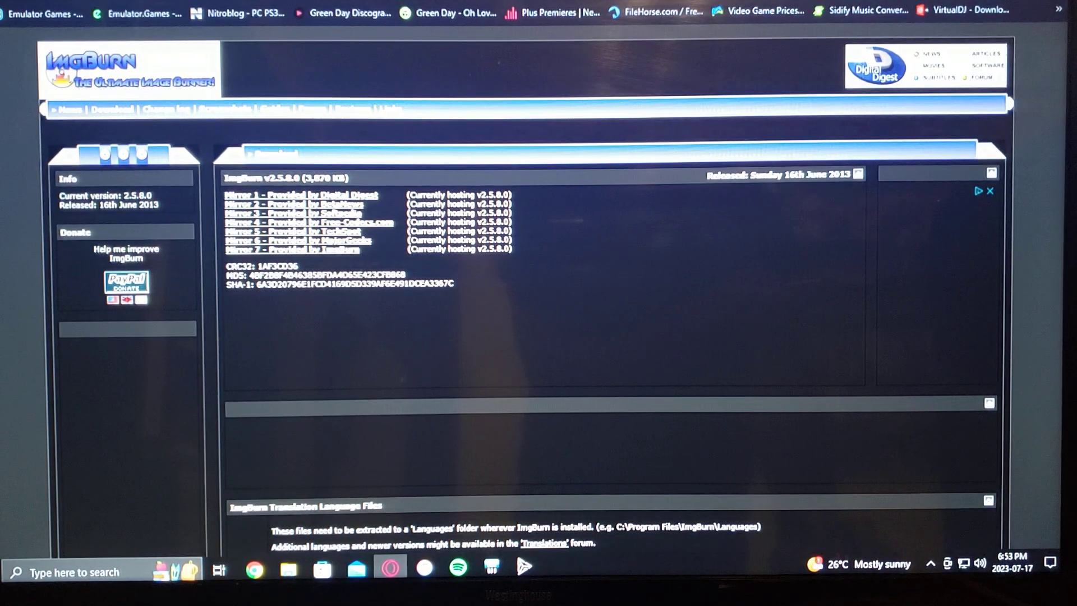
Switch from the ImgBurn download page to the Street Fighter Collection 2 folder
{"action": "key", "text": "alt+Tab"}
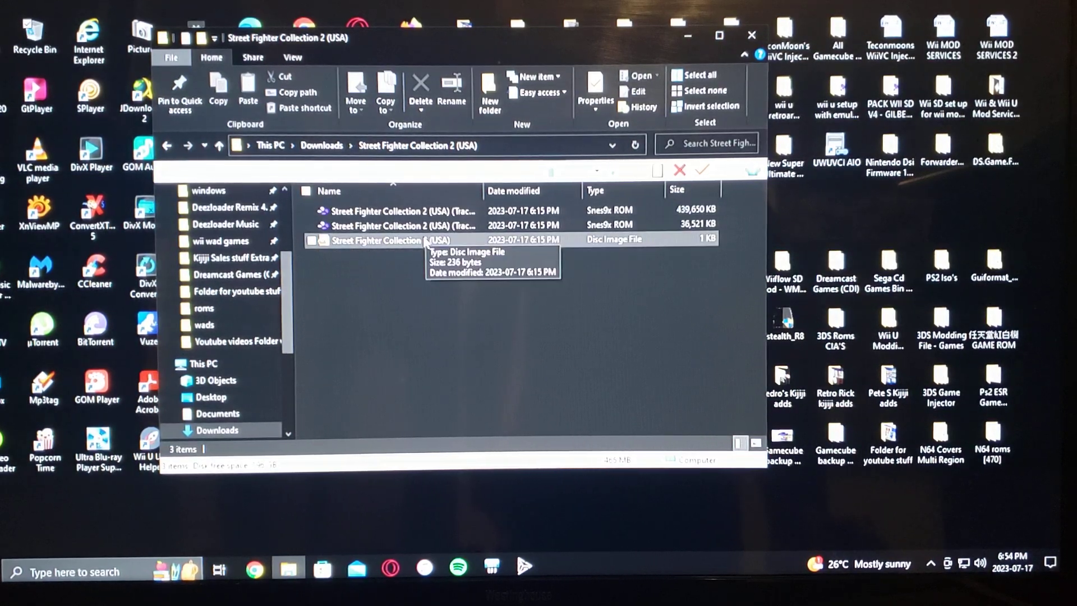
Select the Street Fighter Collection 2 disc image file and show its context menu
{"action": "left_click", "coordinate": [425, 242]}
{"action": "right_click", "coordinate": [424, 243]}
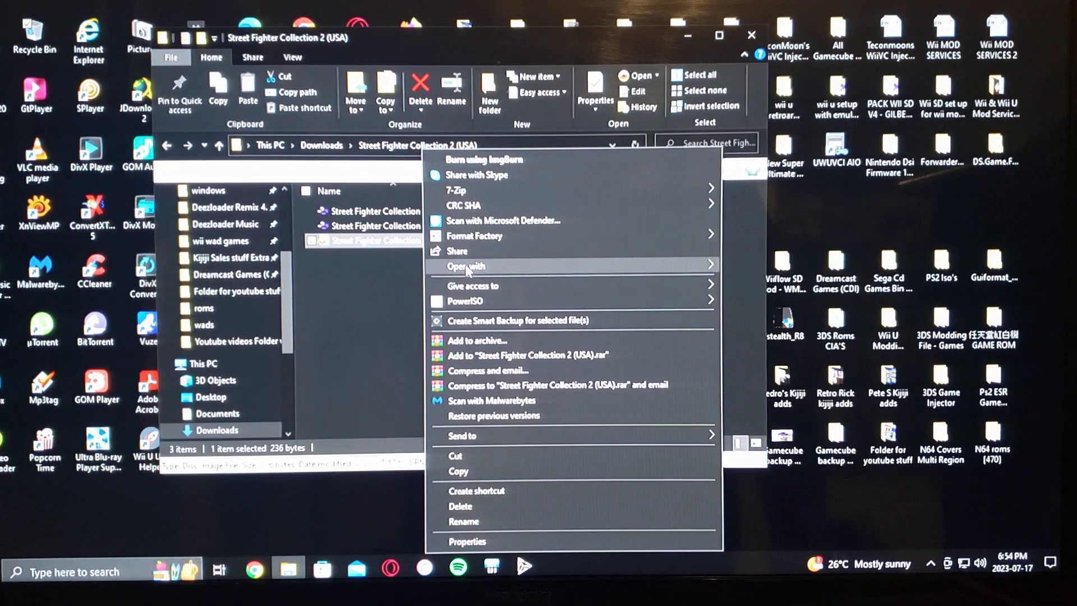
{"action": "mouse_move", "coordinate": [505, 266]}
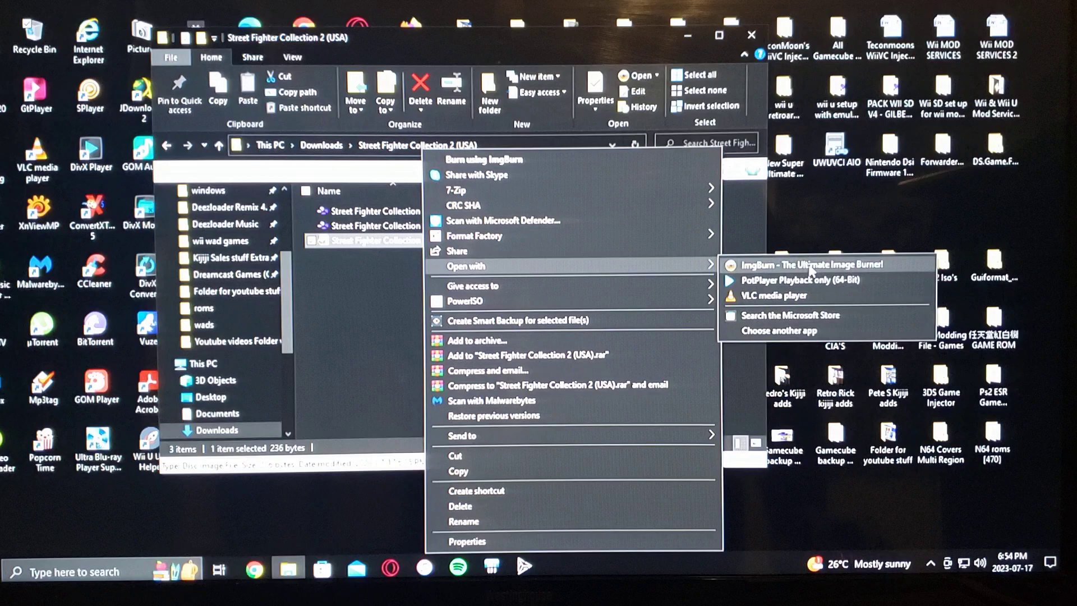
Open the .cue in ImgBurn and check the Slimtype drive, AWS speed and one copy
{"action": "left_click", "coordinate": [811, 268]}
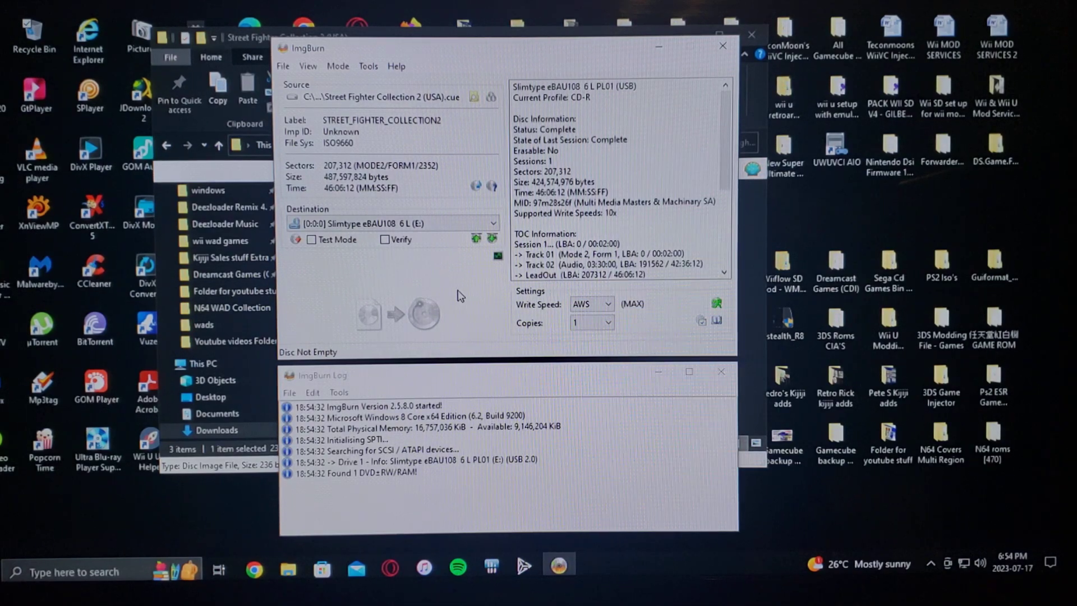
{"action": "left_click", "coordinate": [493, 226]}
{"action": "left_click", "coordinate": [606, 304]}
{"action": "left_click", "coordinate": [606, 324]}
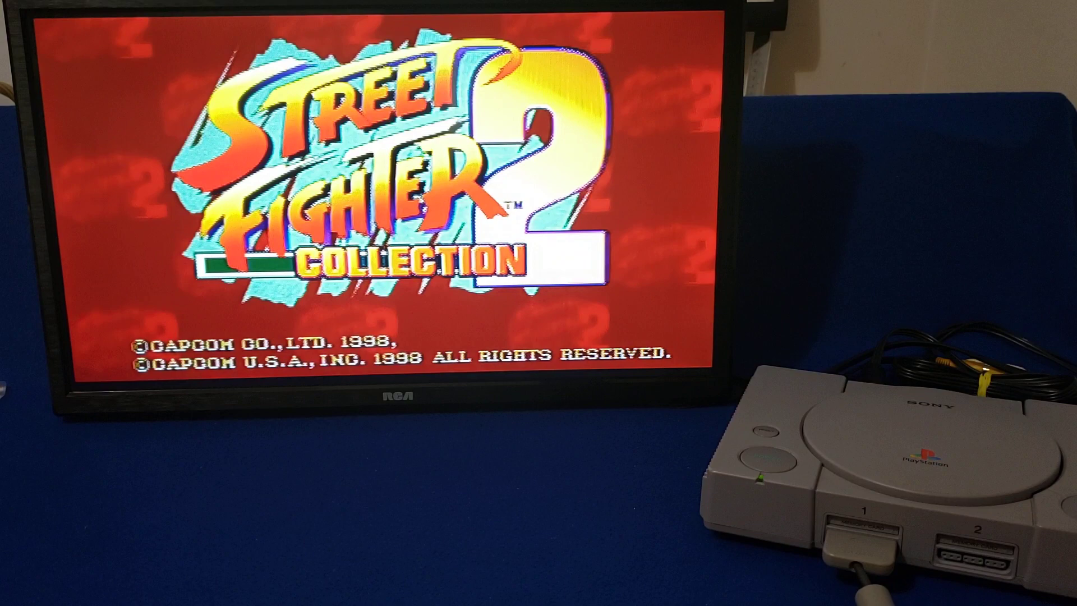
From the title screen, go to Title Select and start Champion Edition
{"action": "key", "text": "Return"}
{"action": "key", "text": "Right"}
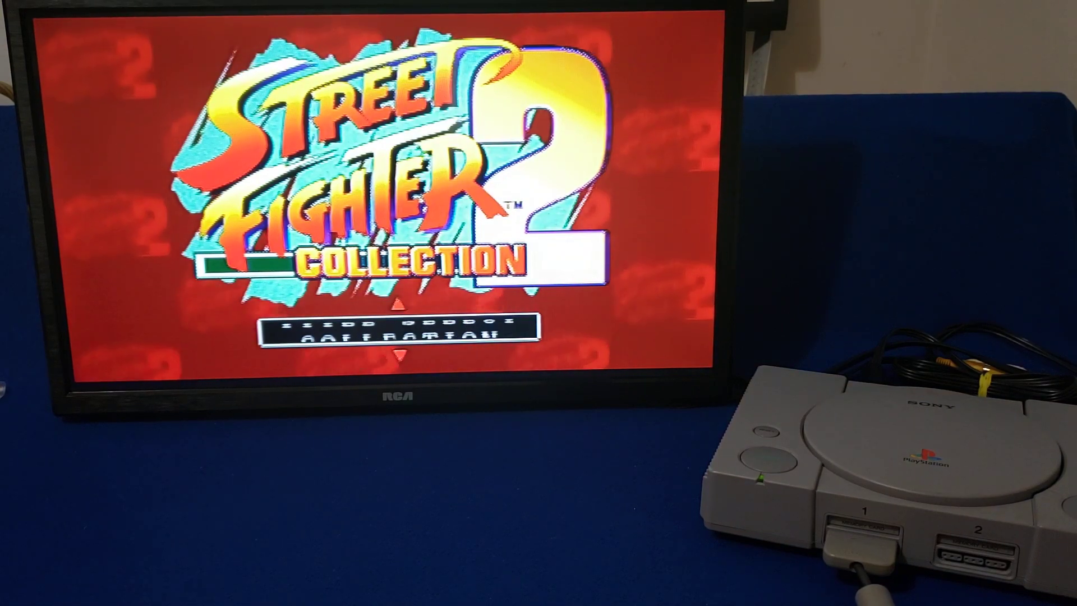
{"action": "key", "text": "Left"}
{"action": "key", "text": "Return"}
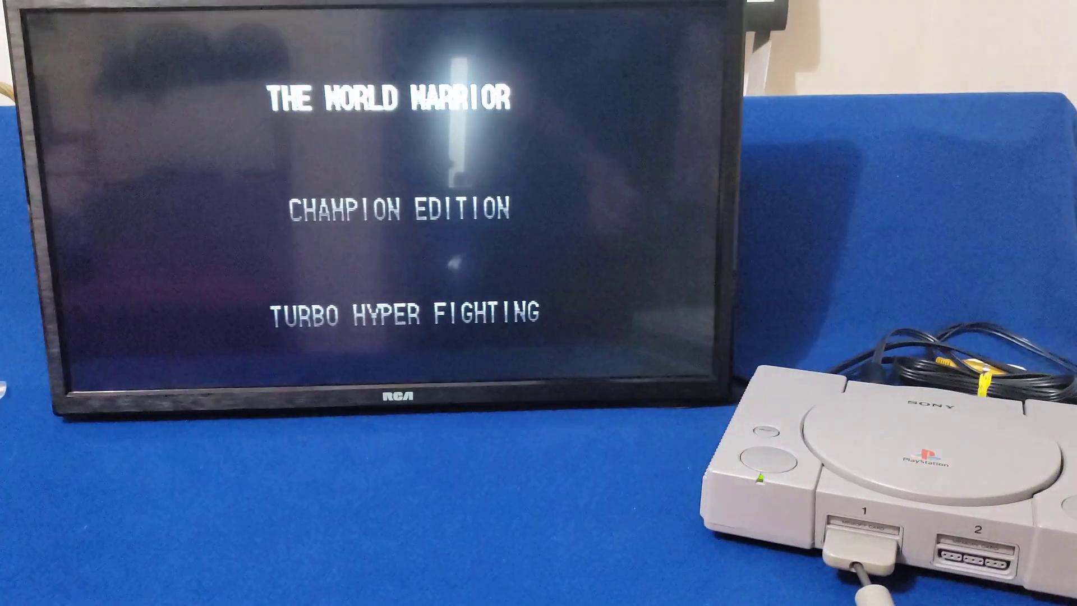
{"action": "key", "text": "Down"}
{"action": "key", "text": "Return"}
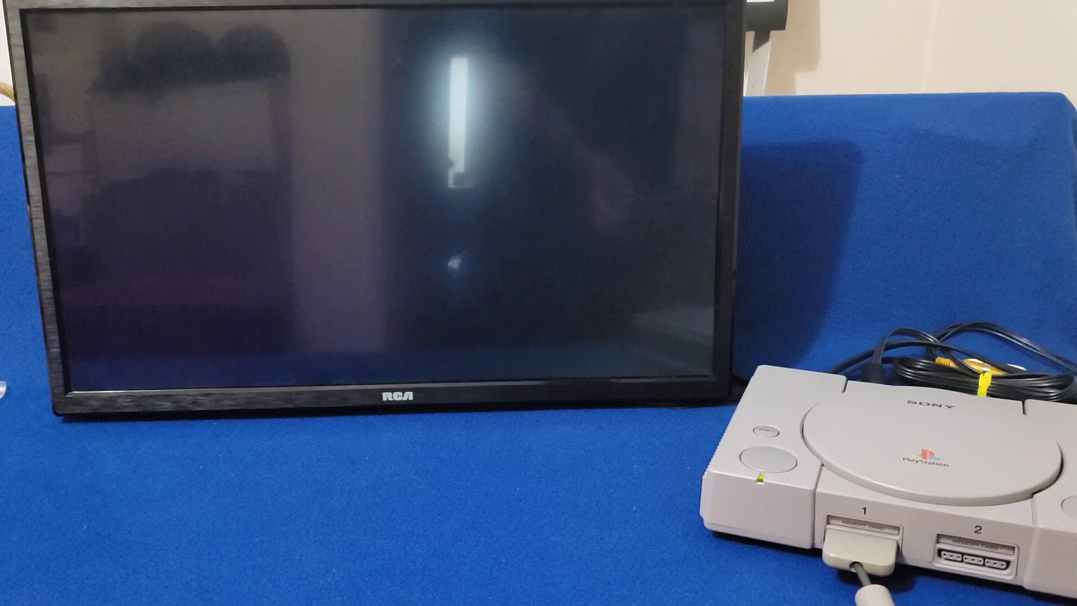